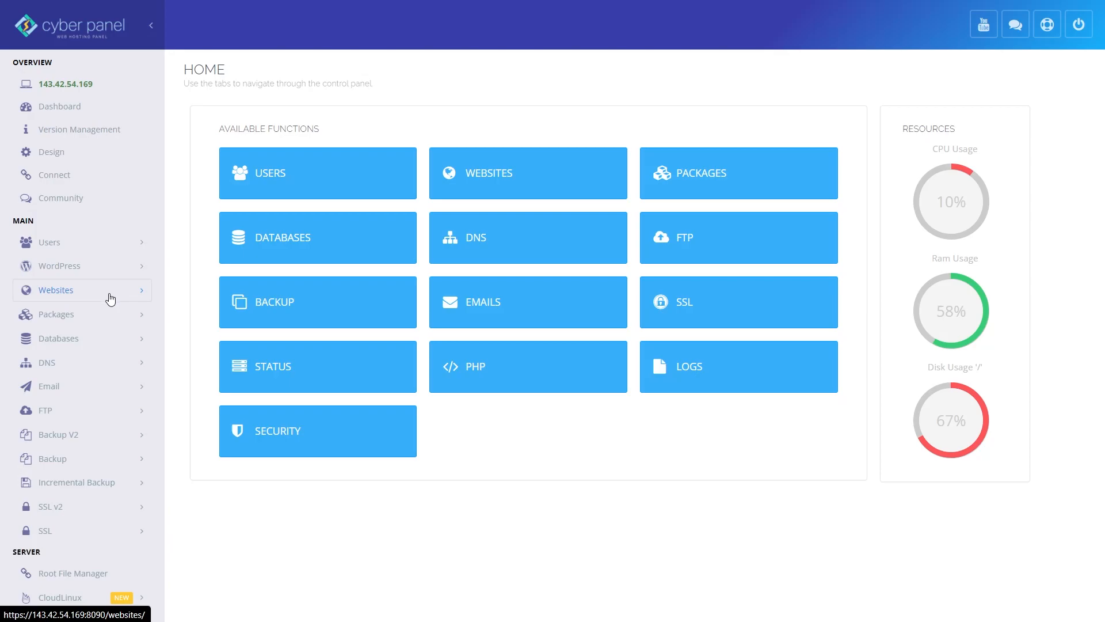
# Open the website creation form and choose the Default package and the admin owner
pyautogui.click(110, 298)
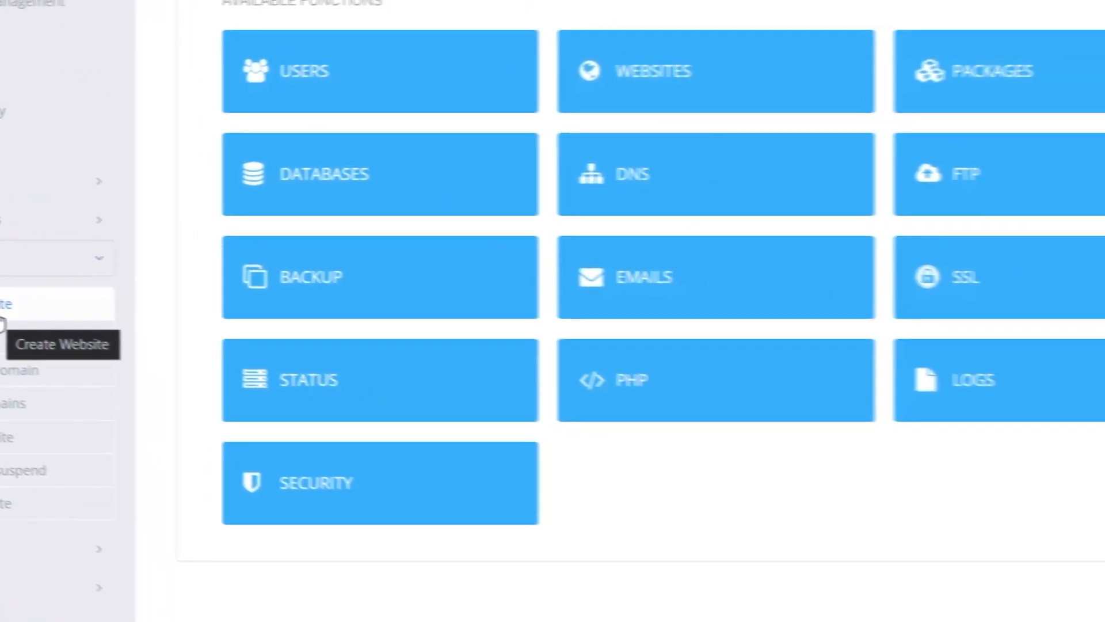
pyautogui.click(136, 339)
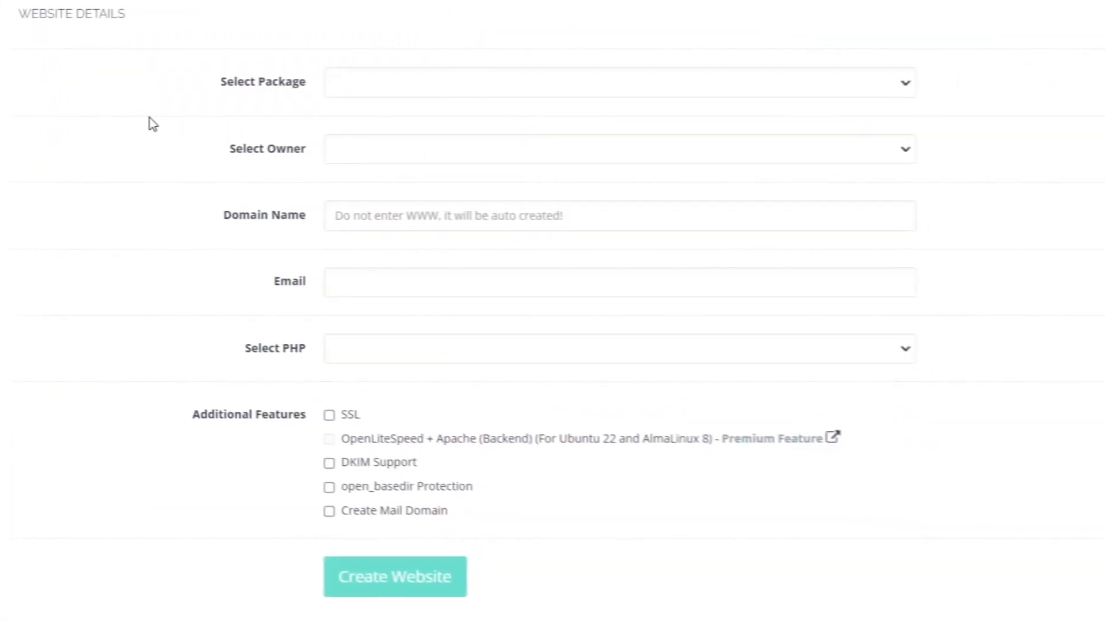
pyautogui.click(359, 87)
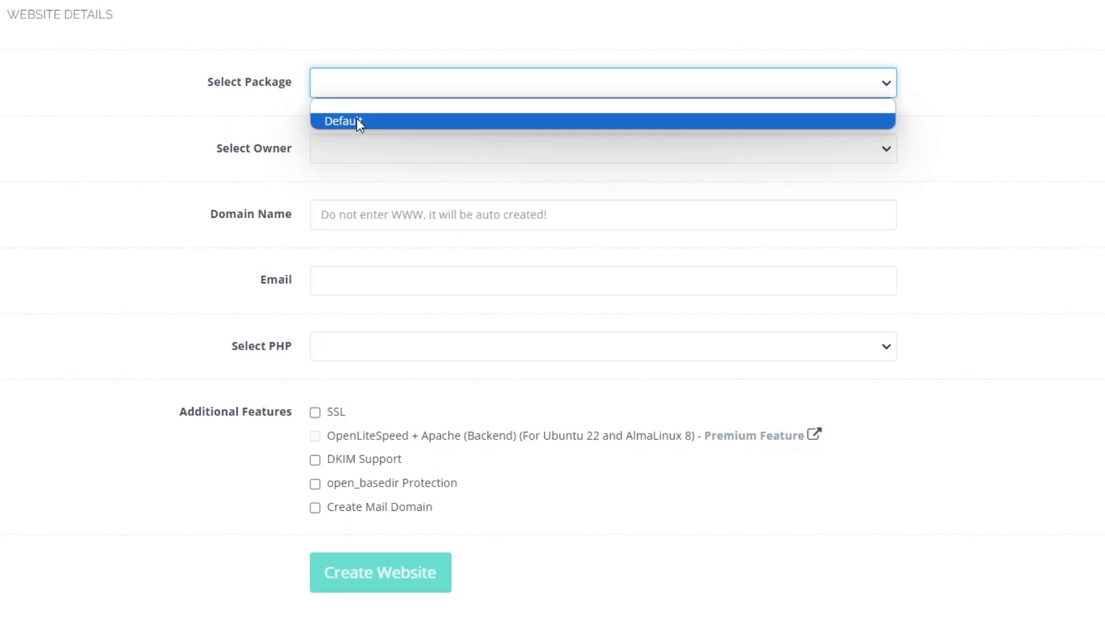
pyautogui.click(357, 121)
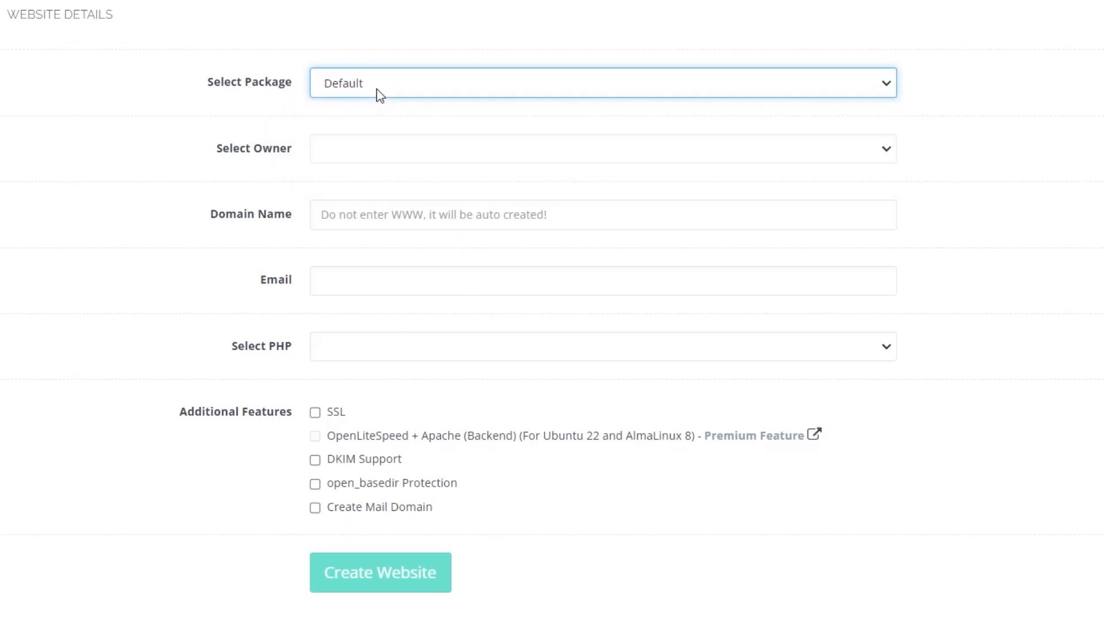
pyautogui.click(393, 154)
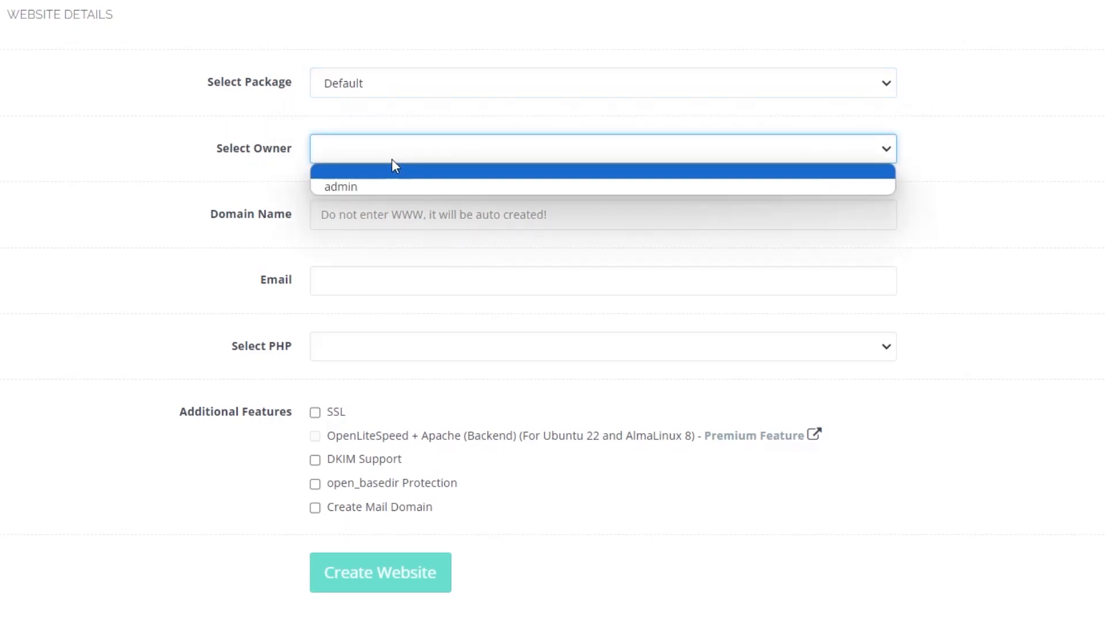
pyautogui.click(377, 187)
# Enter travelique.net as the domain name and paste the owner's e-mail address
pyautogui.click(216, 213)
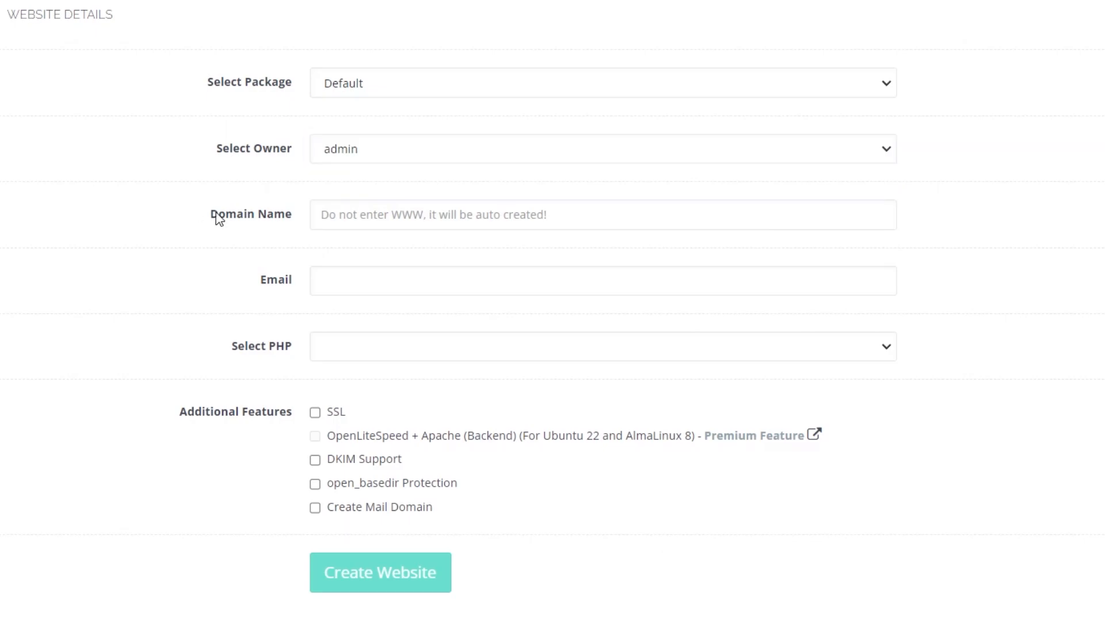
pyautogui.click(387, 216)
pyautogui.write('travelique.net')
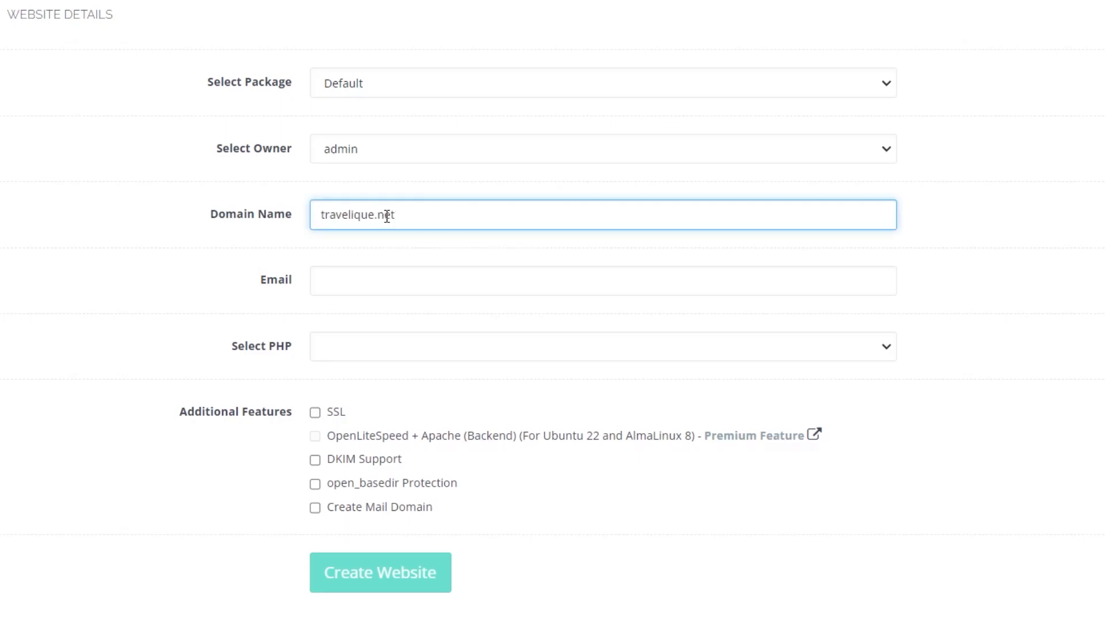
pyautogui.press('Tab')
pyautogui.hotkey('ctrl', 'v')
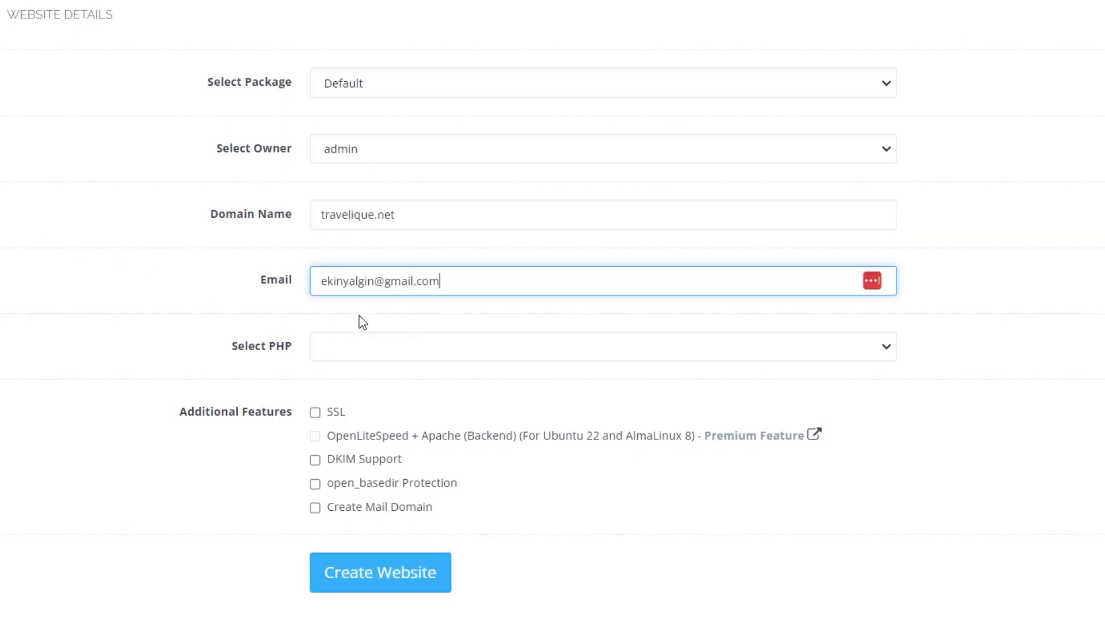
# Select PHP 8.0 and enable the SSL and open_basedir Protection features
pyautogui.click(368, 351)
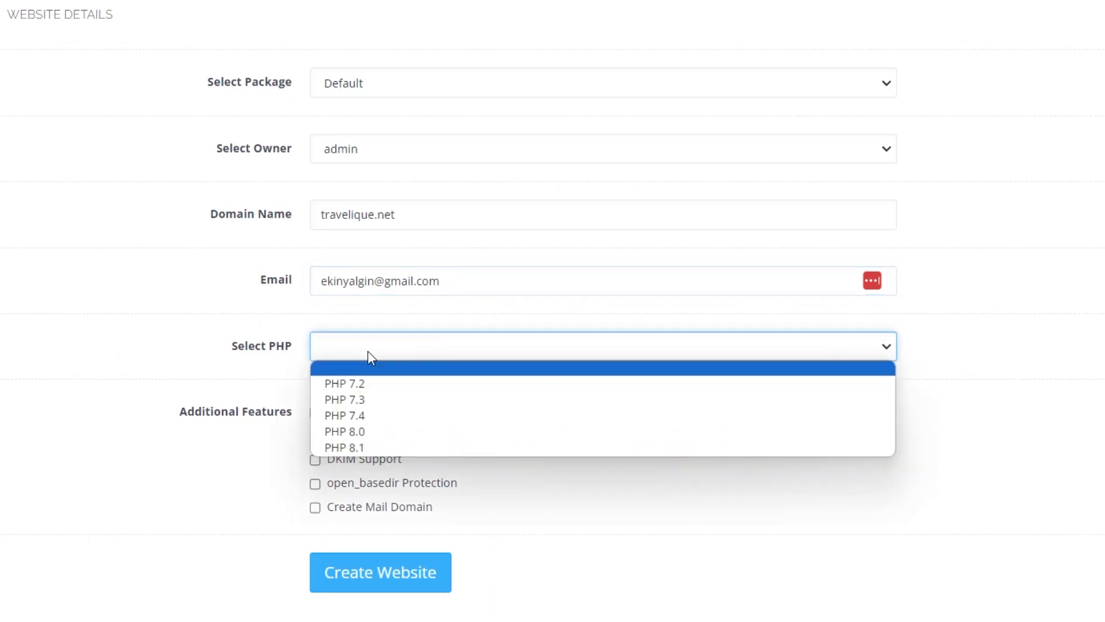
pyautogui.click(360, 436)
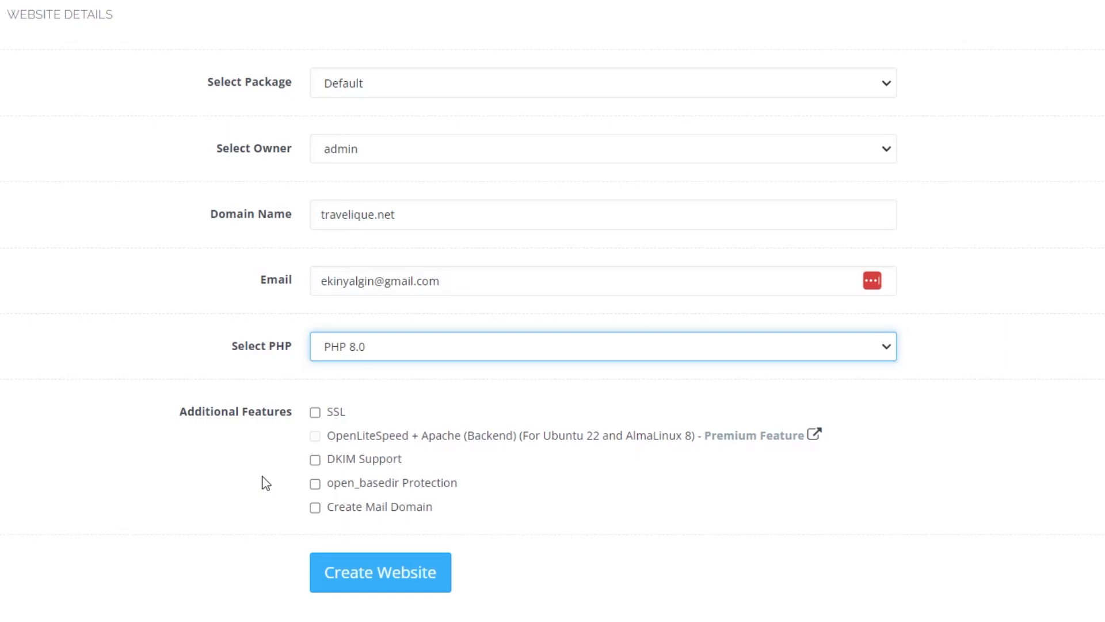
pyautogui.click(315, 411)
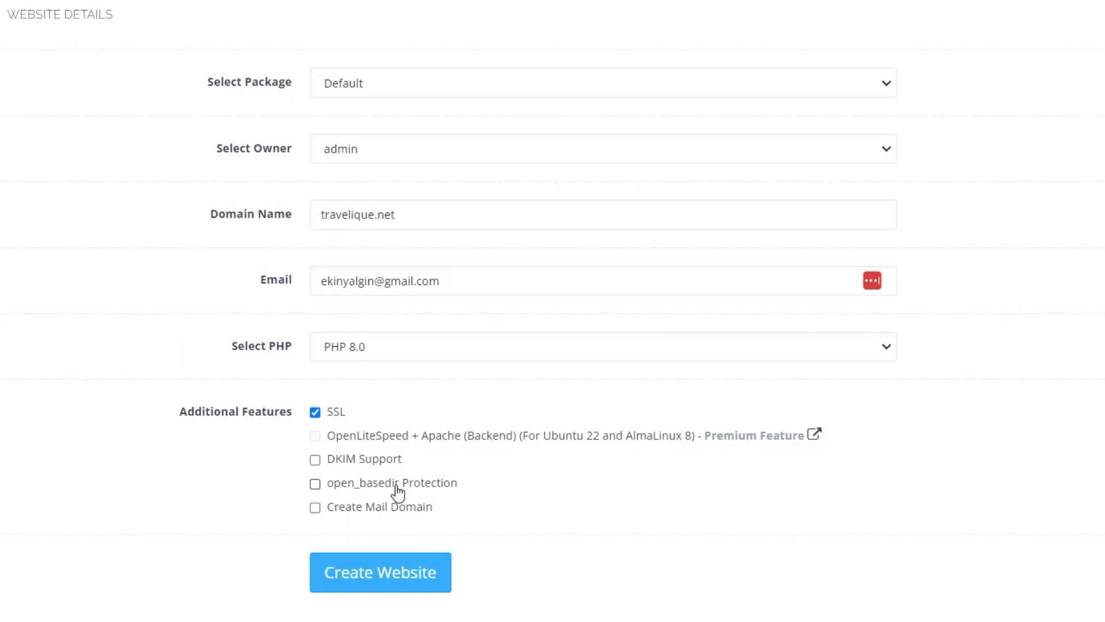
pyautogui.click(333, 486)
# Create the website and return to the creation form
pyautogui.click(371, 583)
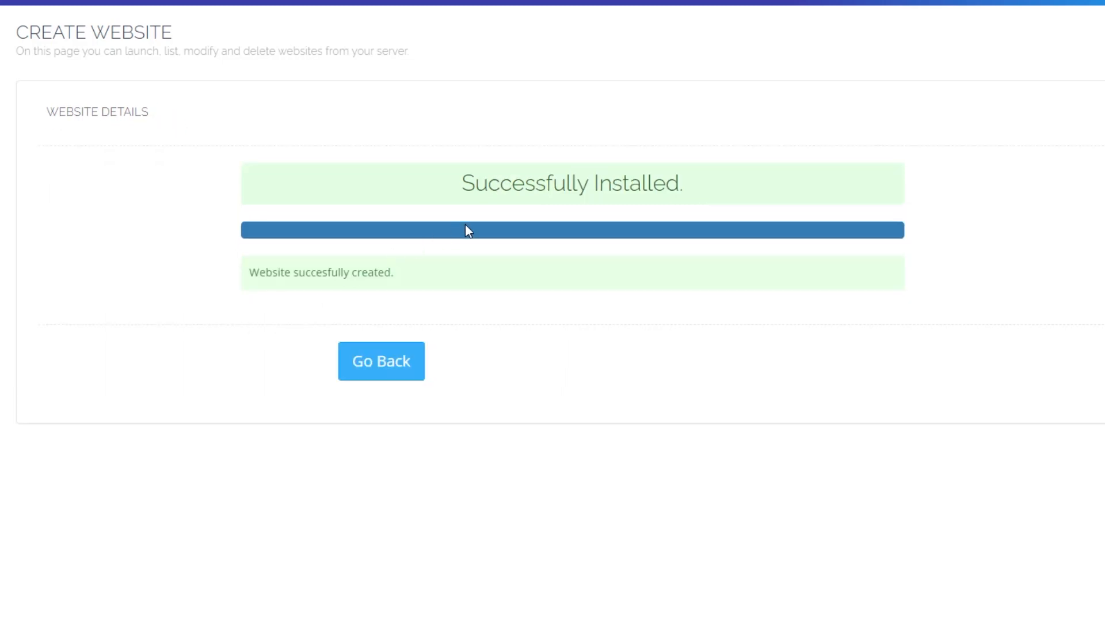
pyautogui.click(418, 366)
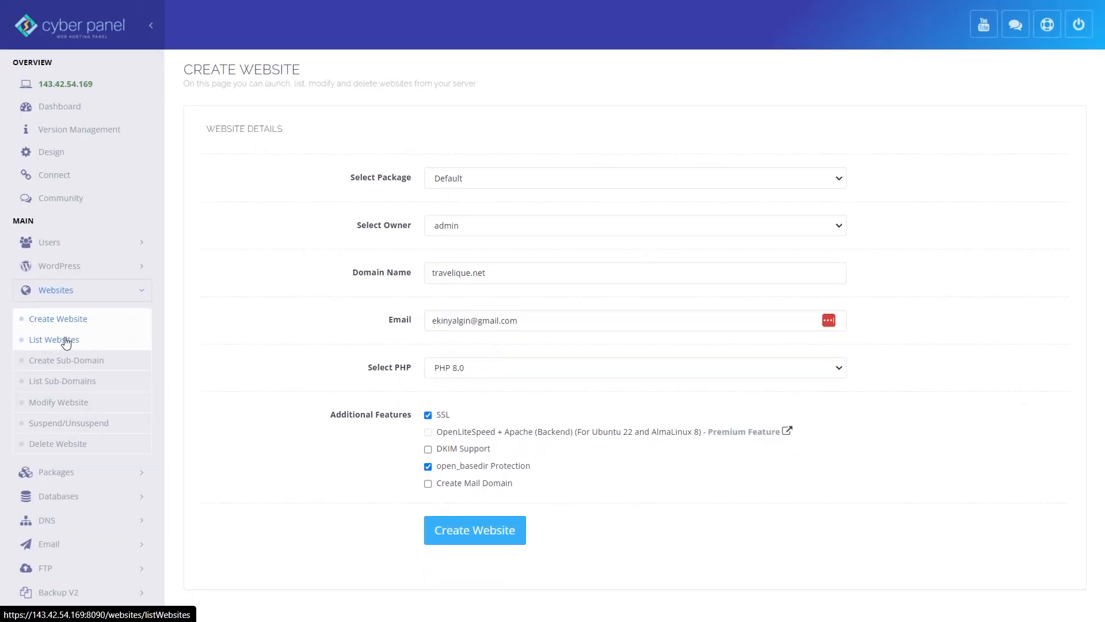
# Open the management page for travelique.net from the website list
pyautogui.click(65, 340)
pyautogui.scroll(-7, 252, 528)
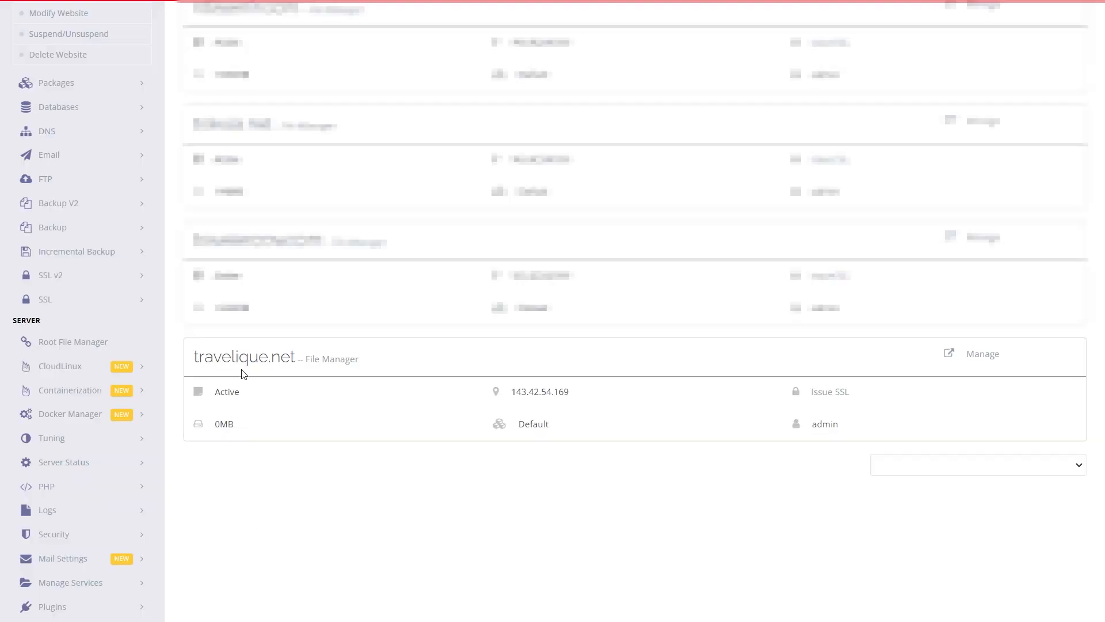
pyautogui.click(992, 359)
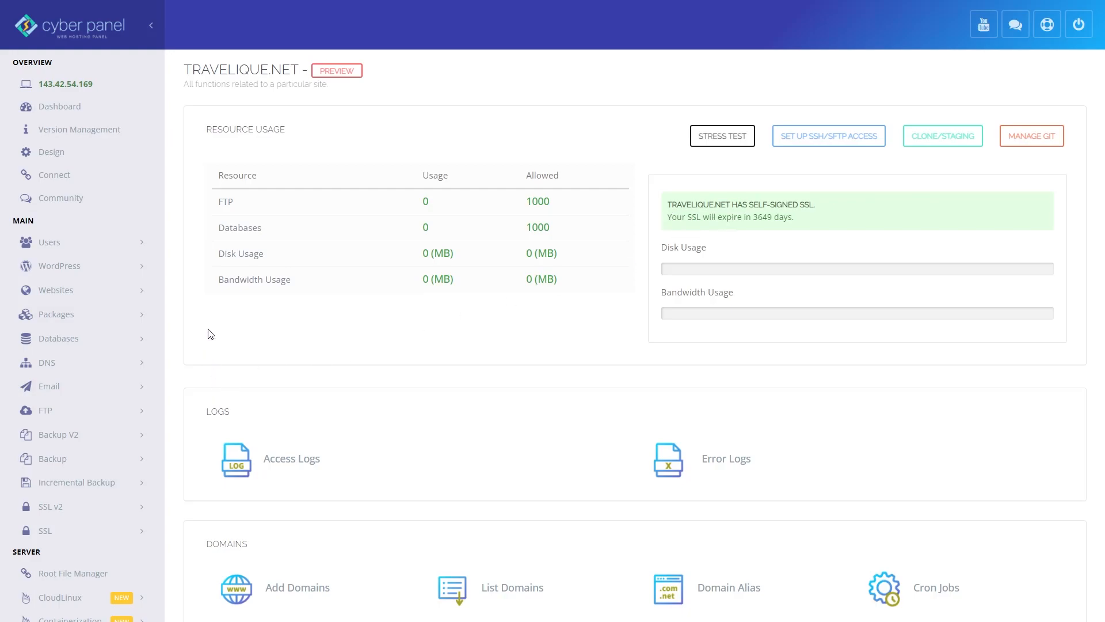
# Open the WordPress with LSCache application installer for the site
pyautogui.scroll(-4, 213, 351)
pyautogui.scroll(-7, 218, 362)
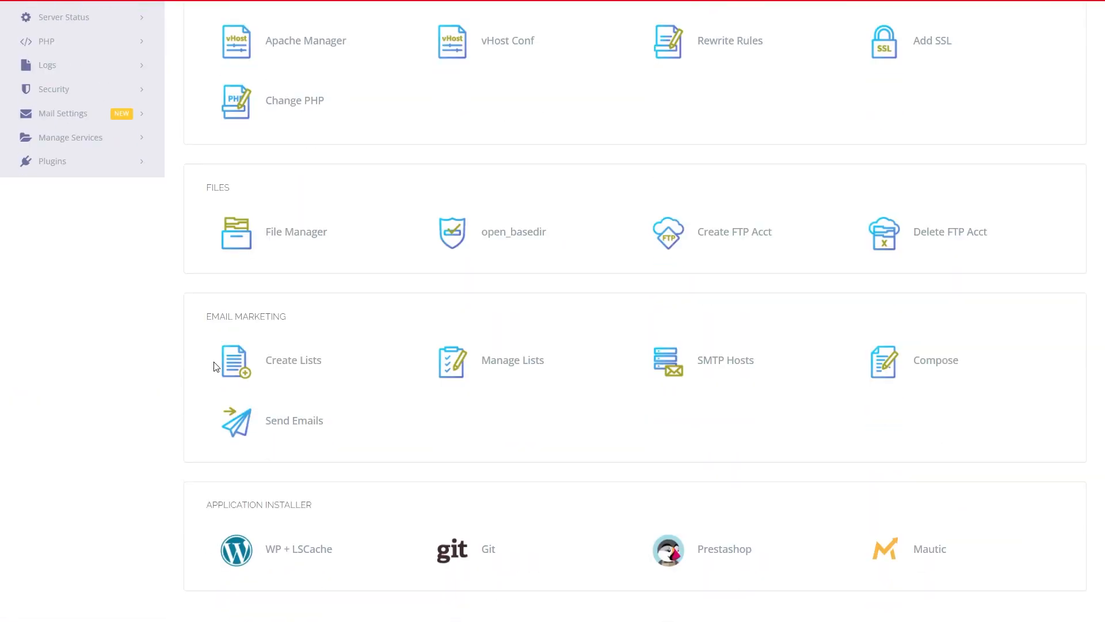
pyautogui.click(280, 556)
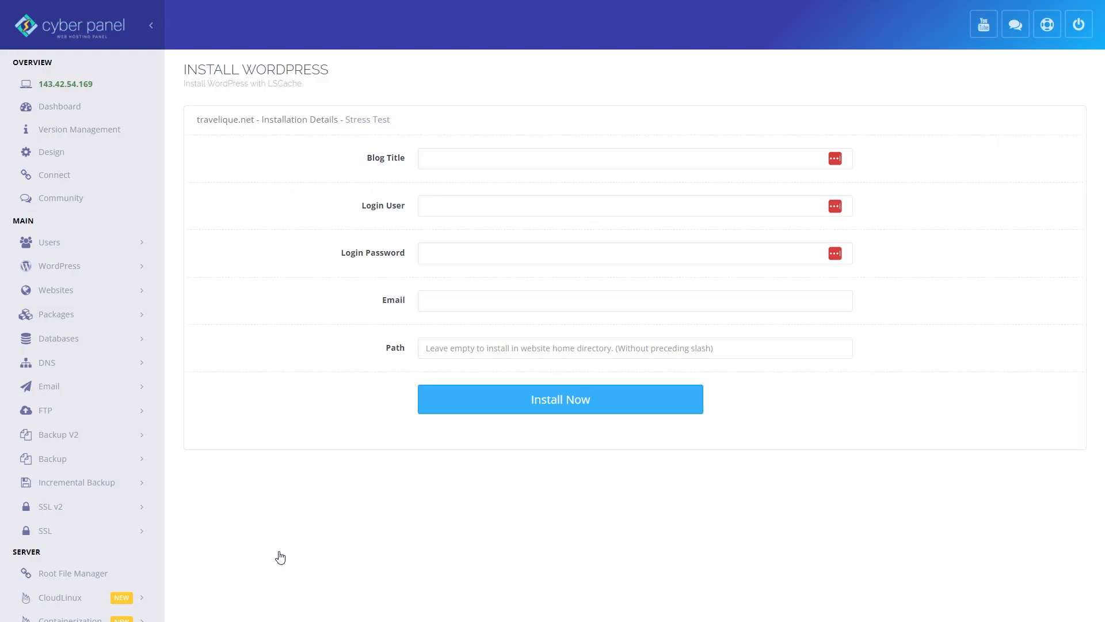
# Set the blog title to Travelique and the login user to admin
pyautogui.click(622, 158)
pyautogui.write('Travelique')
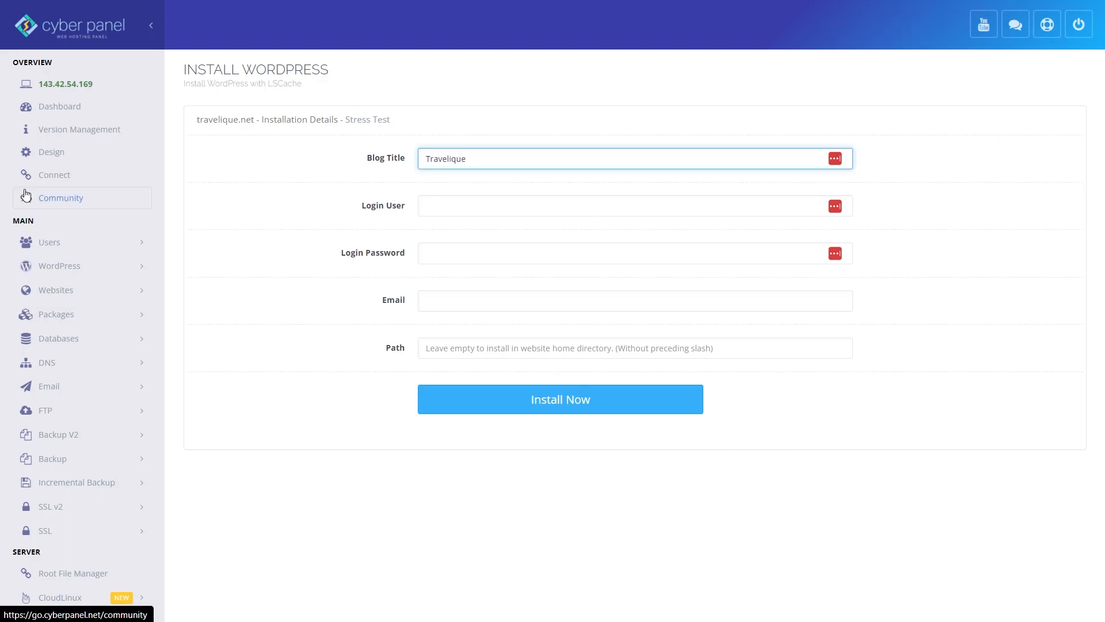
pyautogui.press('Tab')
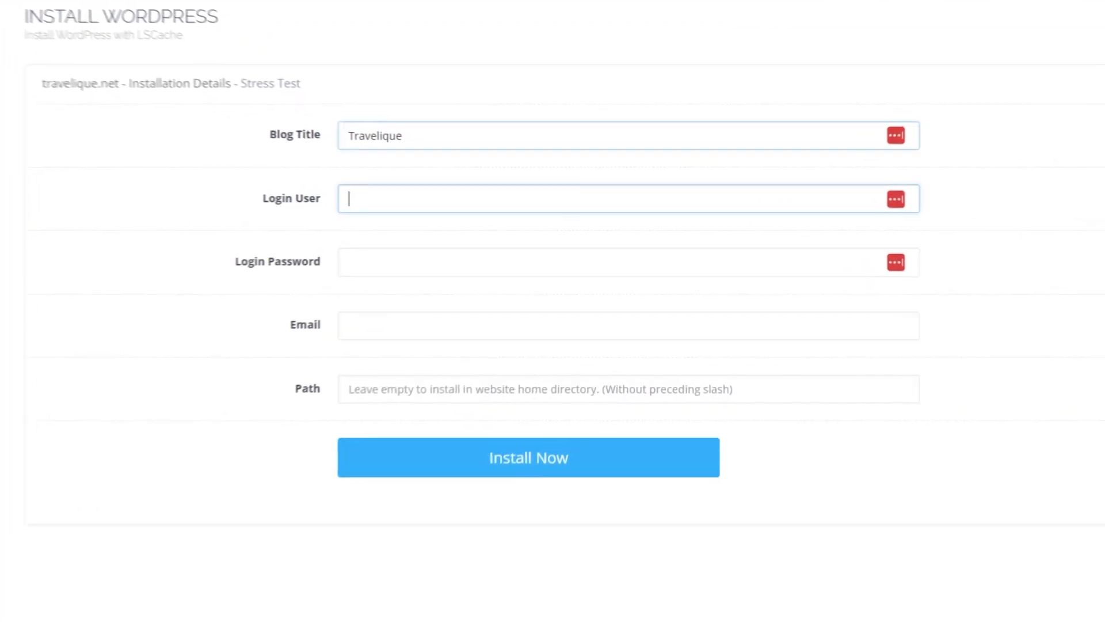
pyautogui.write('admin')
pyautogui.press('Tab')
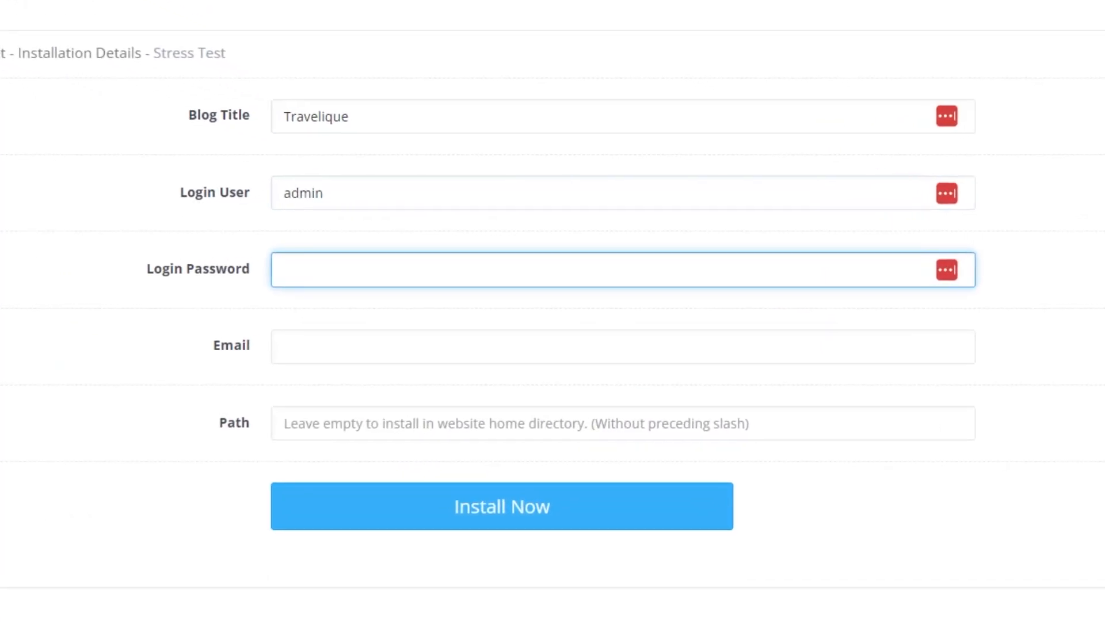
# Enter the WordPress login password and the admin's e-mail address, then start the installation
pyautogui.write('•••••••••••••')
pyautogui.press('Tab')
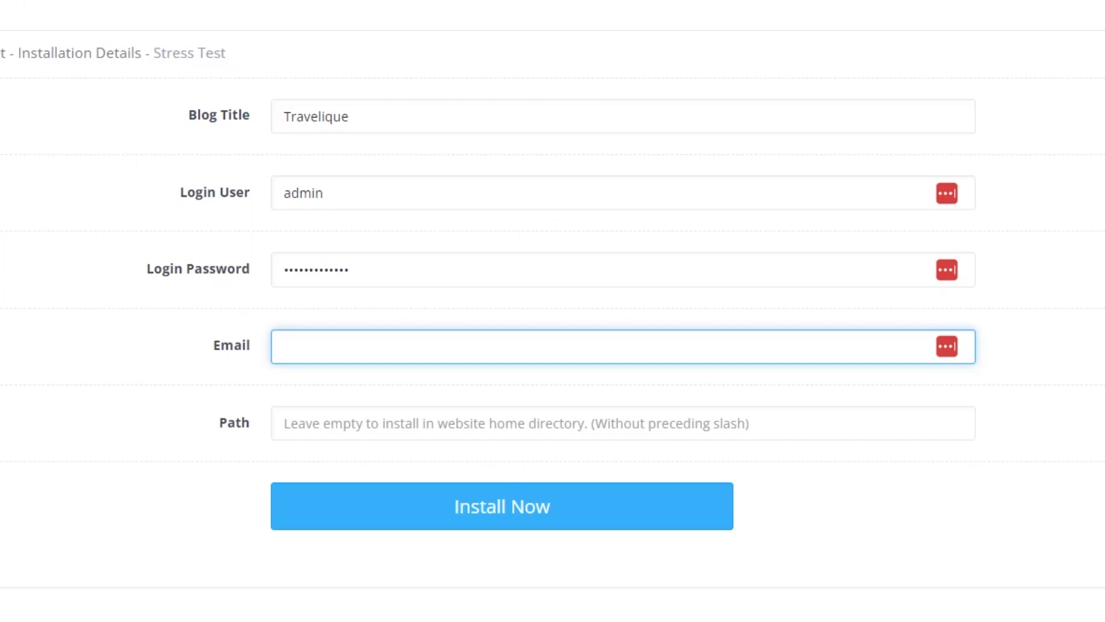
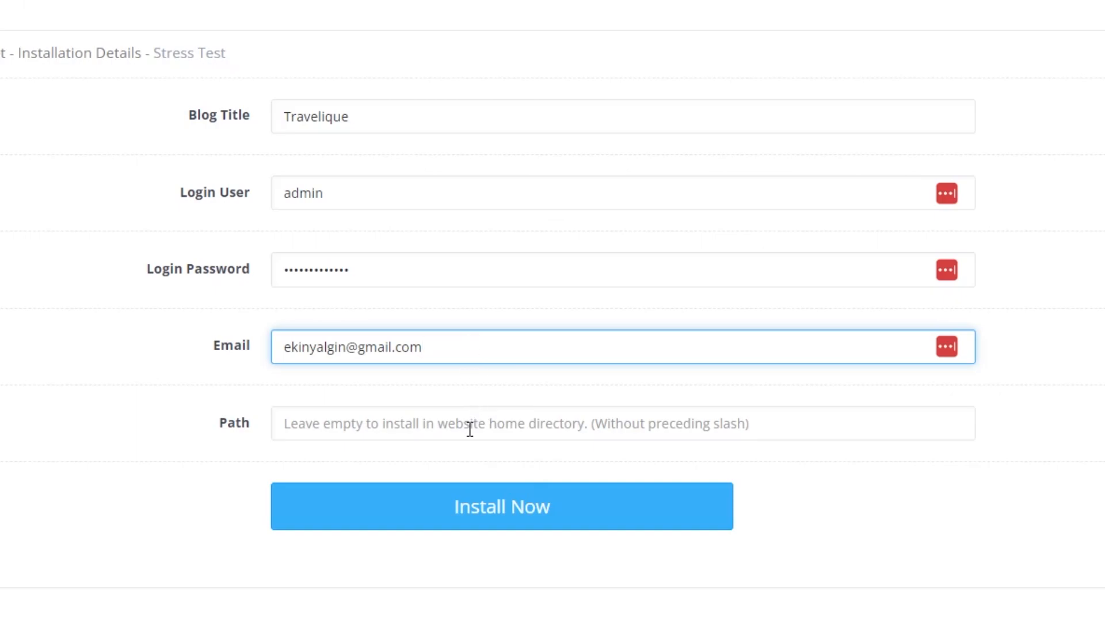
pyautogui.click(487, 510)
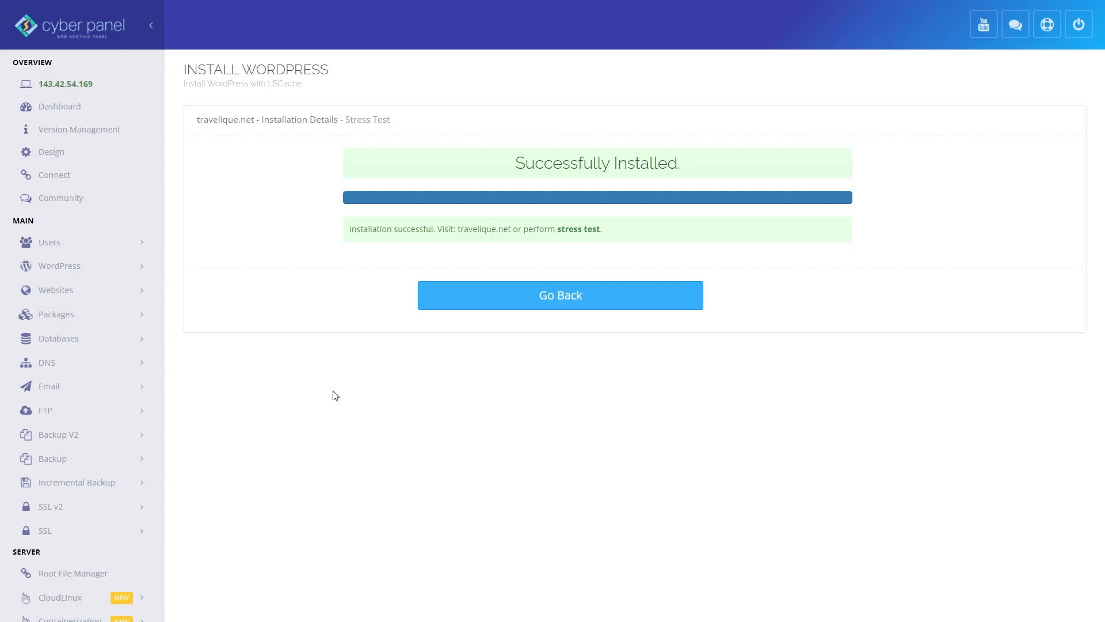
# Open travelique.net's File Manager from the website list and browse into the public_html folder
pyautogui.click(56, 290)
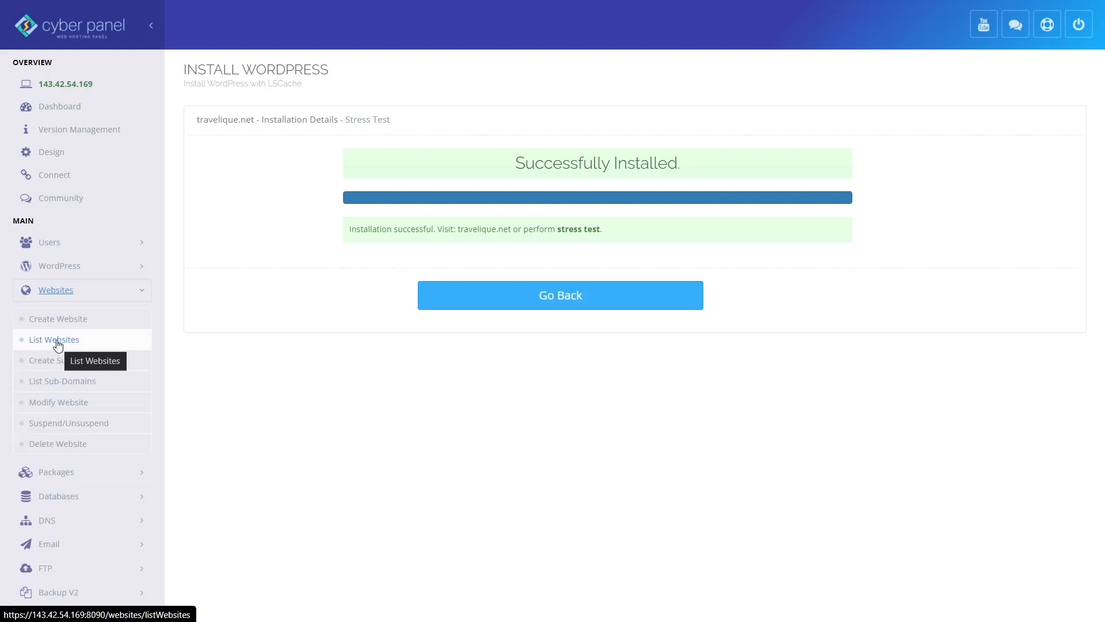
pyautogui.click(56, 340)
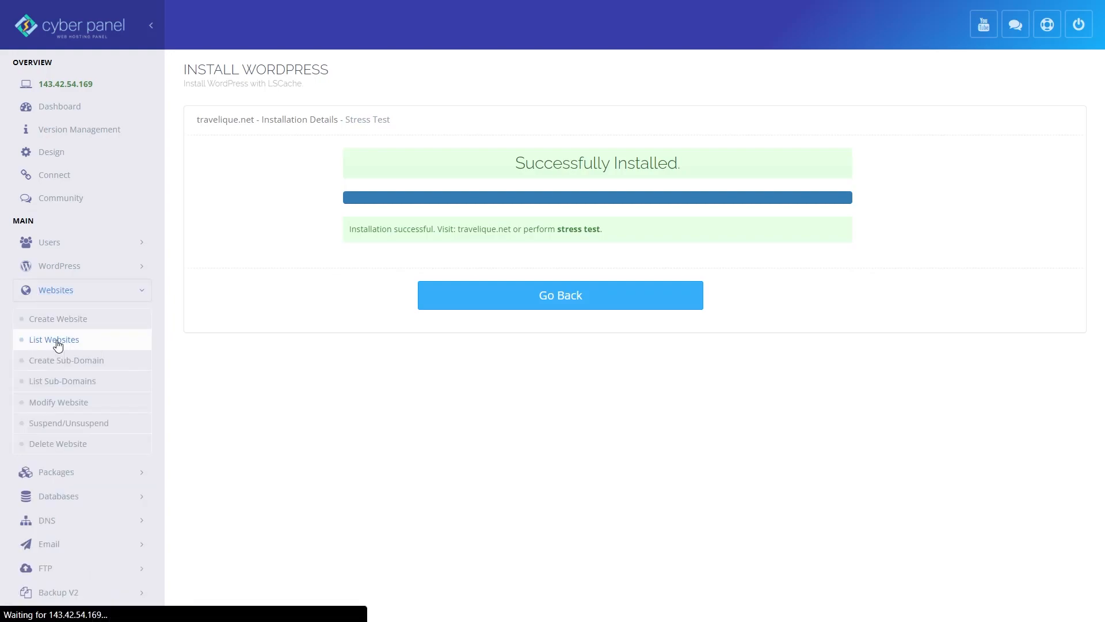
pyautogui.scroll(-7, 330, 363)
pyautogui.click(329, 360)
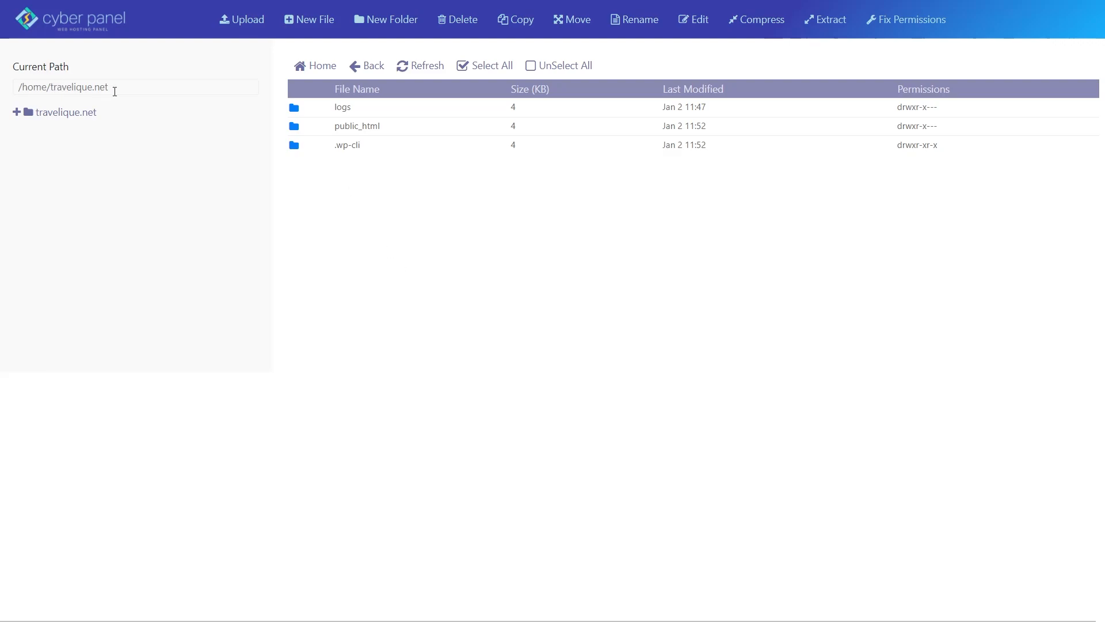
pyautogui.doubleClick(399, 126)
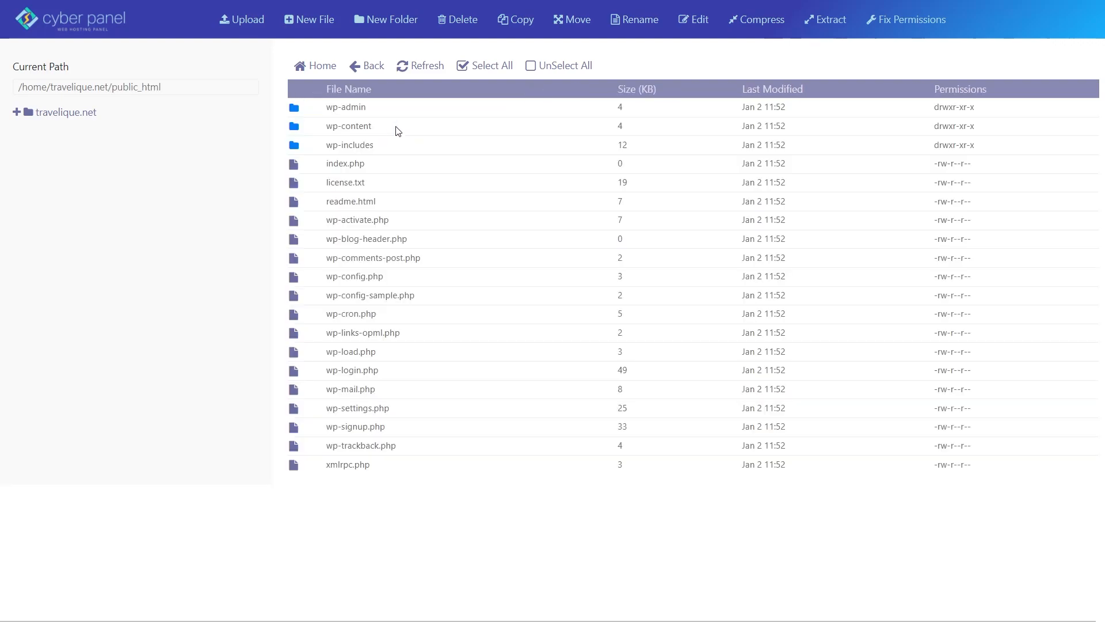